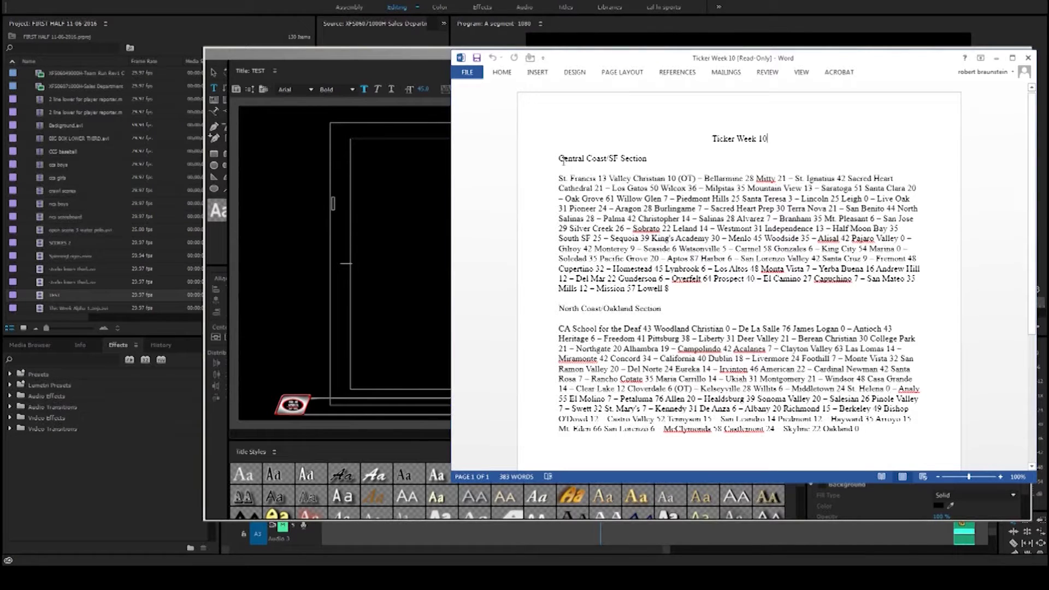
# - Copy the Central Coast/SF Section scores from Word and return to the title editor
pyautogui.moveTo(558, 159); pyautogui.dragTo(694, 288)
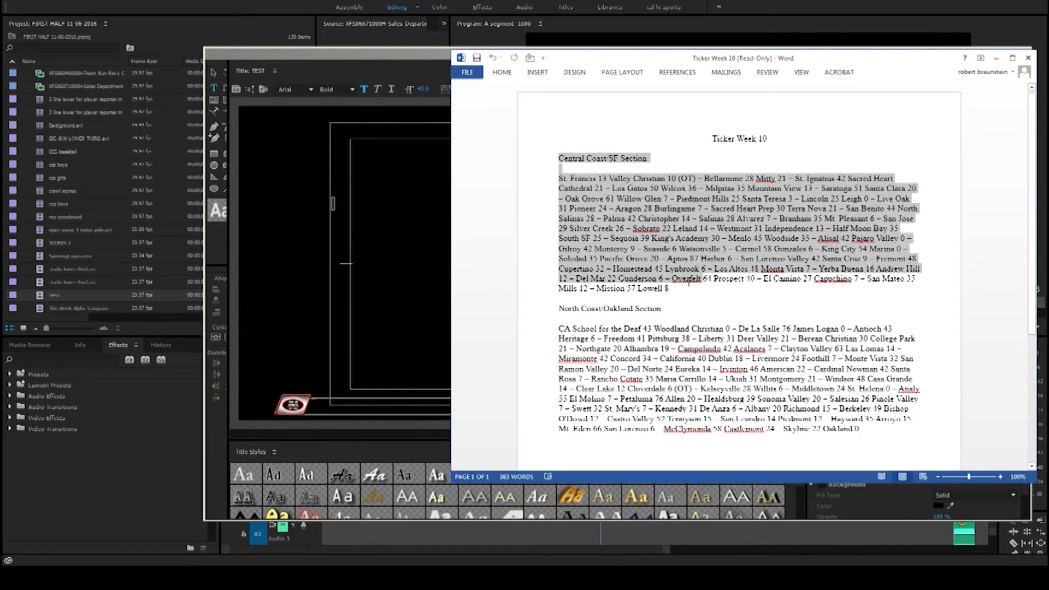
pyautogui.click(420, 236)
# - Paste the scores, move them onto the ticker bar, and extend the clip to match TICKER.psd
pyautogui.hotkey('ctrl', 'v')
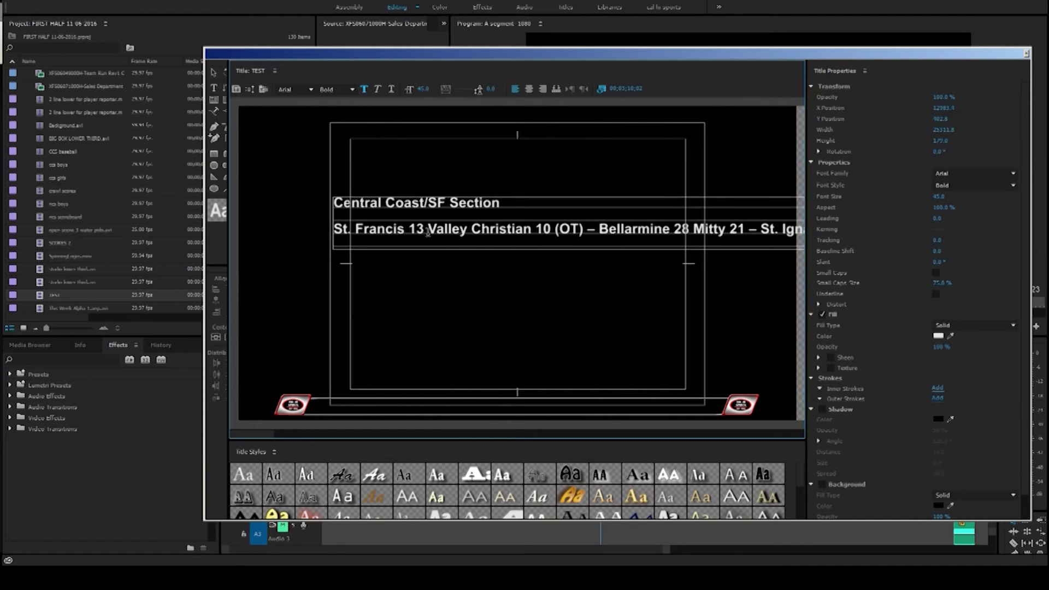
pyautogui.click(213, 73)
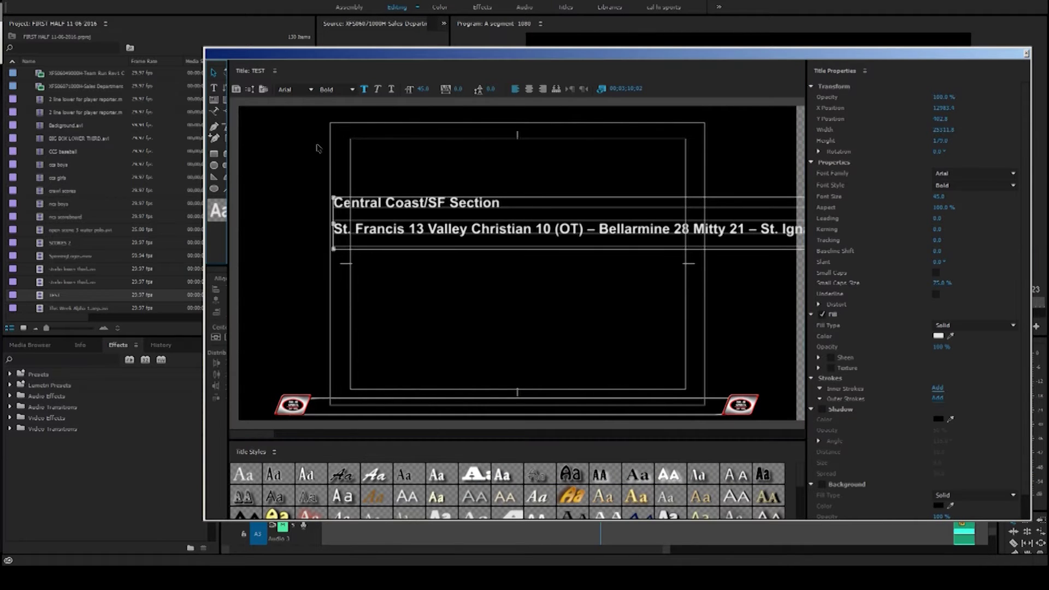
pyautogui.moveTo(377, 205); pyautogui.dragTo(358, 396)
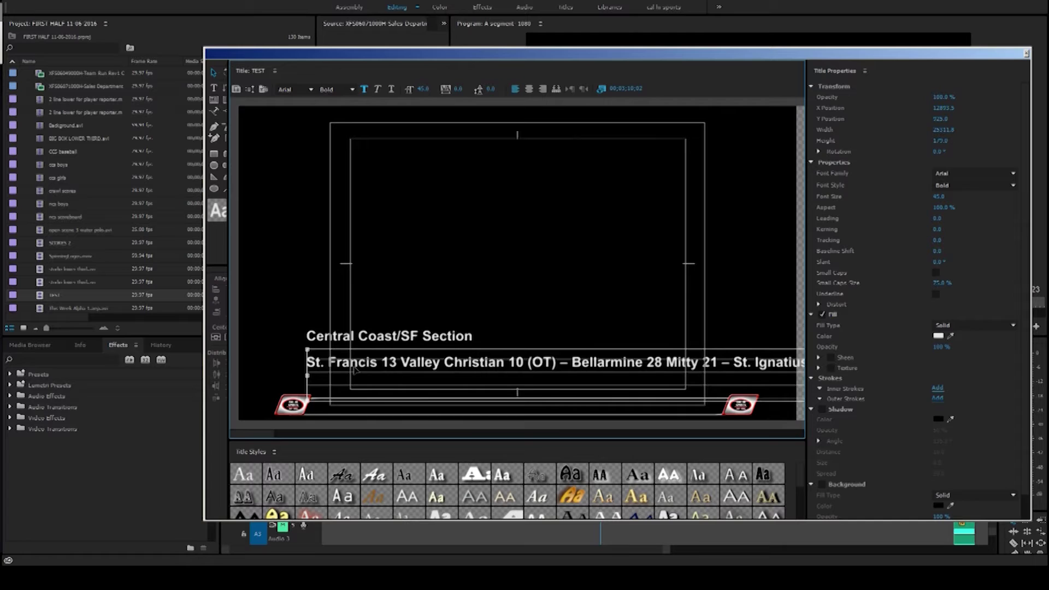
pyautogui.write('-')
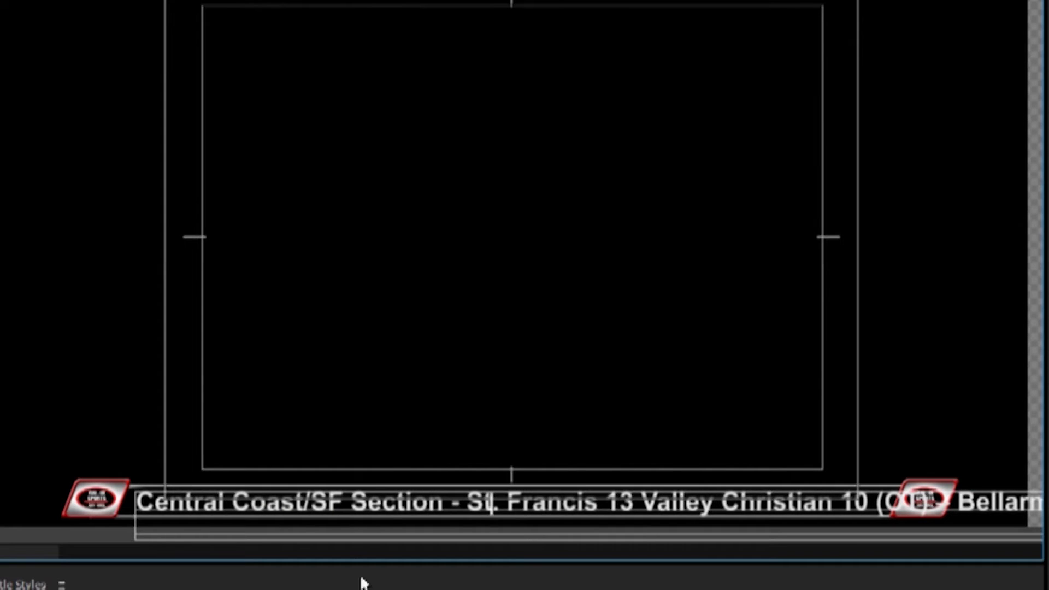
pyautogui.moveTo(42, 553); pyautogui.dragTo(342, 559)
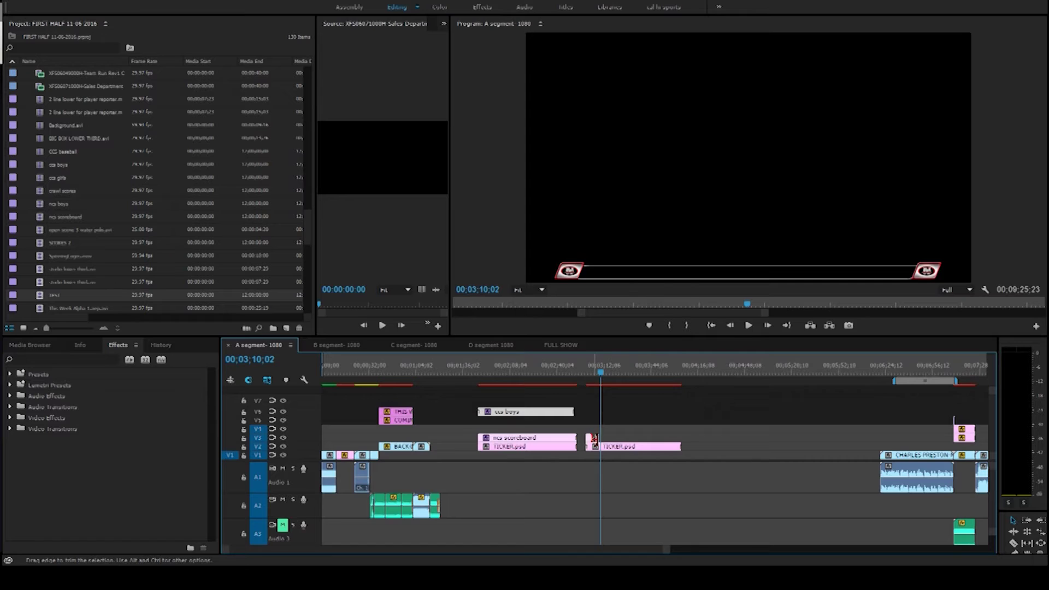
pyautogui.moveTo(591, 439); pyautogui.dragTo(681, 439)
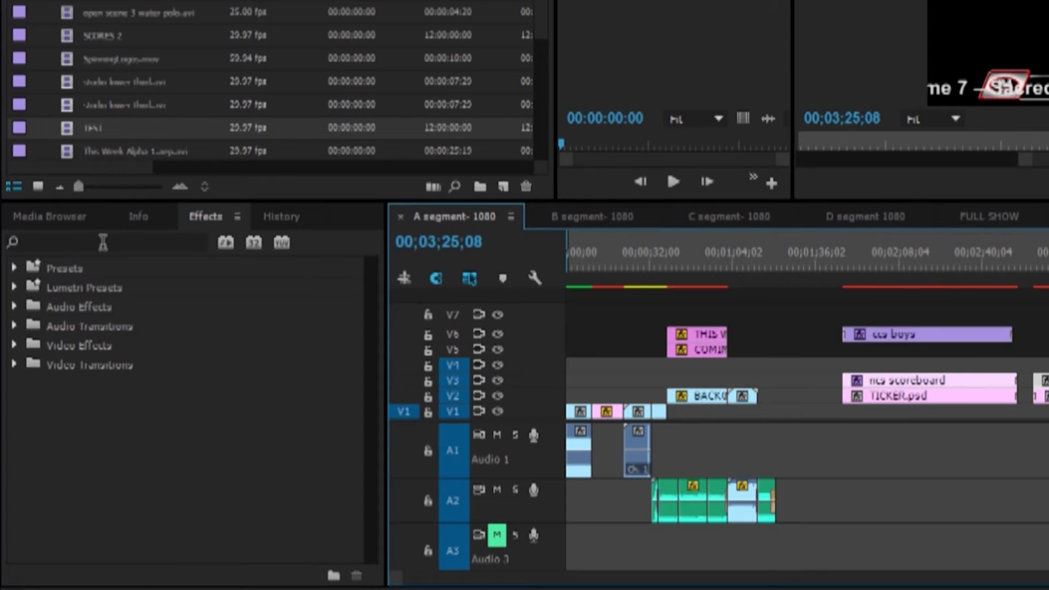
# - Apply the Crop effect to the TEST clip and set its Left crop to about 14%
pyautogui.click(102, 242)
pyautogui.write('crop')
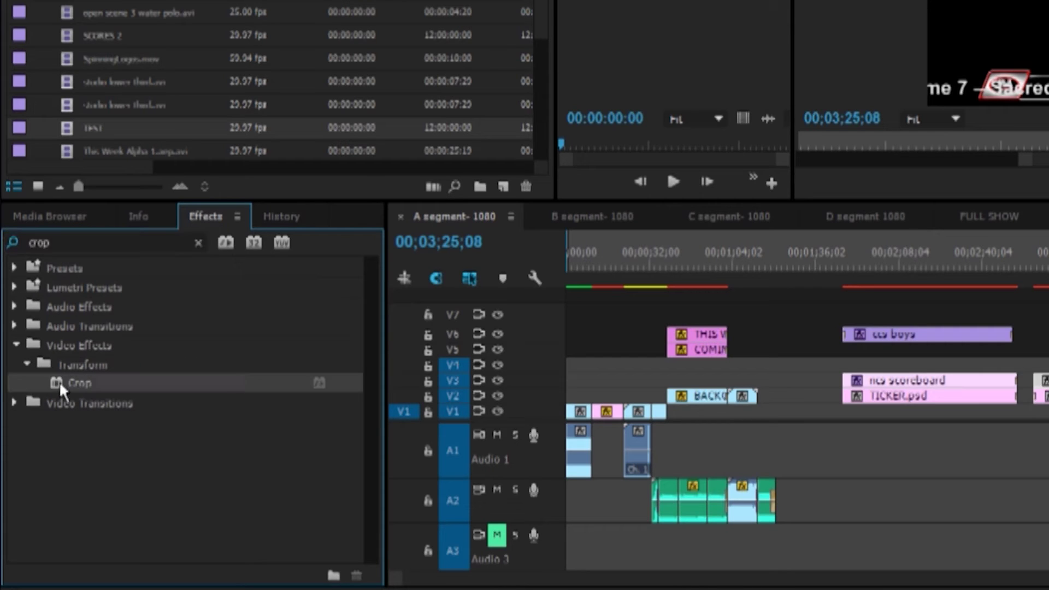
pyautogui.moveTo(61, 391); pyautogui.dragTo(1039, 396)
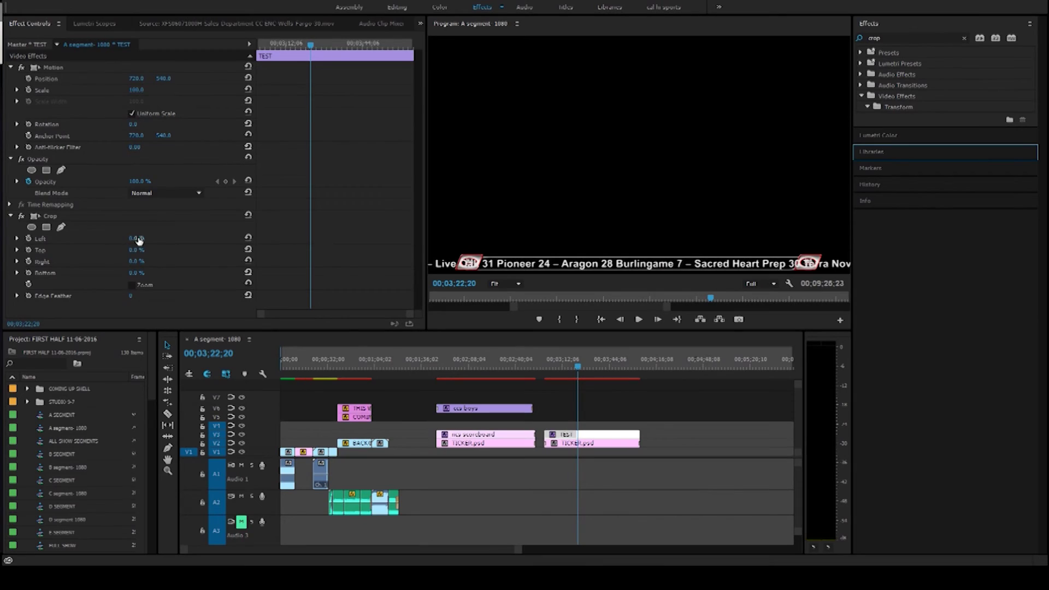
pyautogui.click(131, 241)
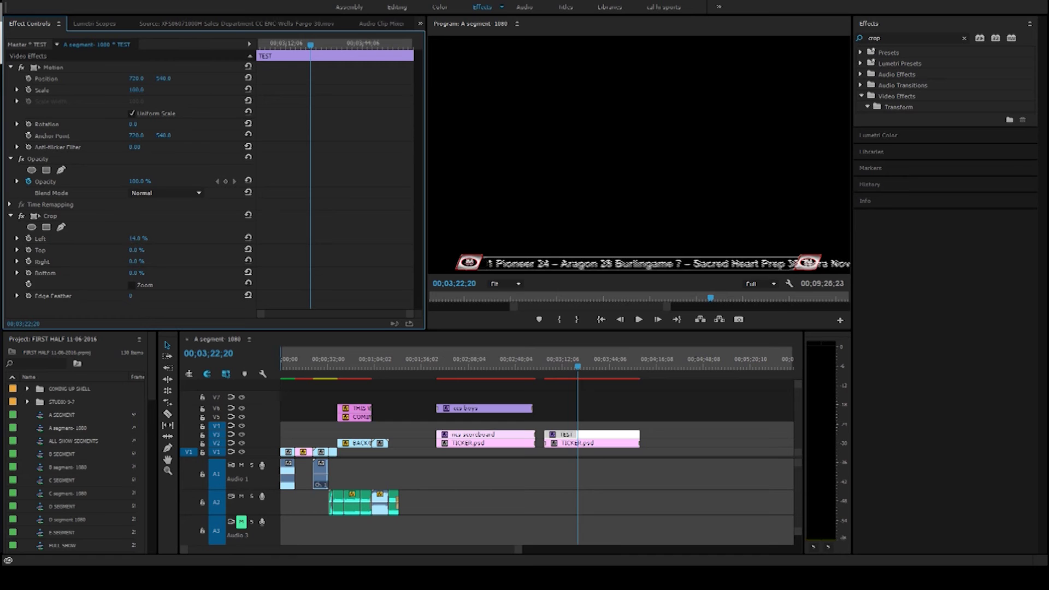